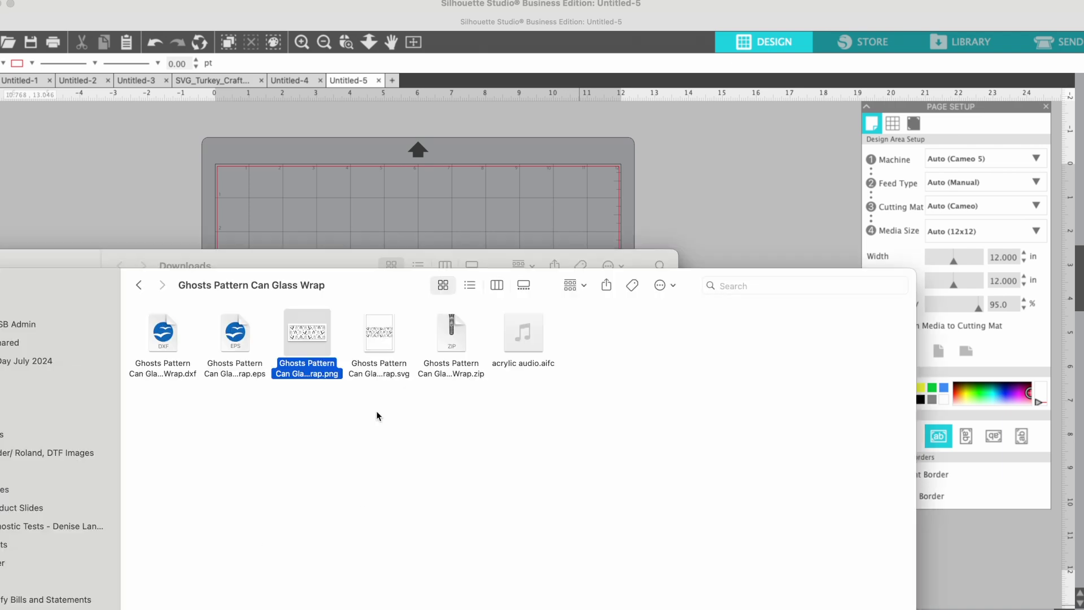
Step: Drag the ghost-and-bat pattern PNG from the Ghosts Pattern Can Glass Wrap folder onto the mat
{"action": "left_click_drag", "start_coordinate": [351, 290], "coordinate": [453, 301]}
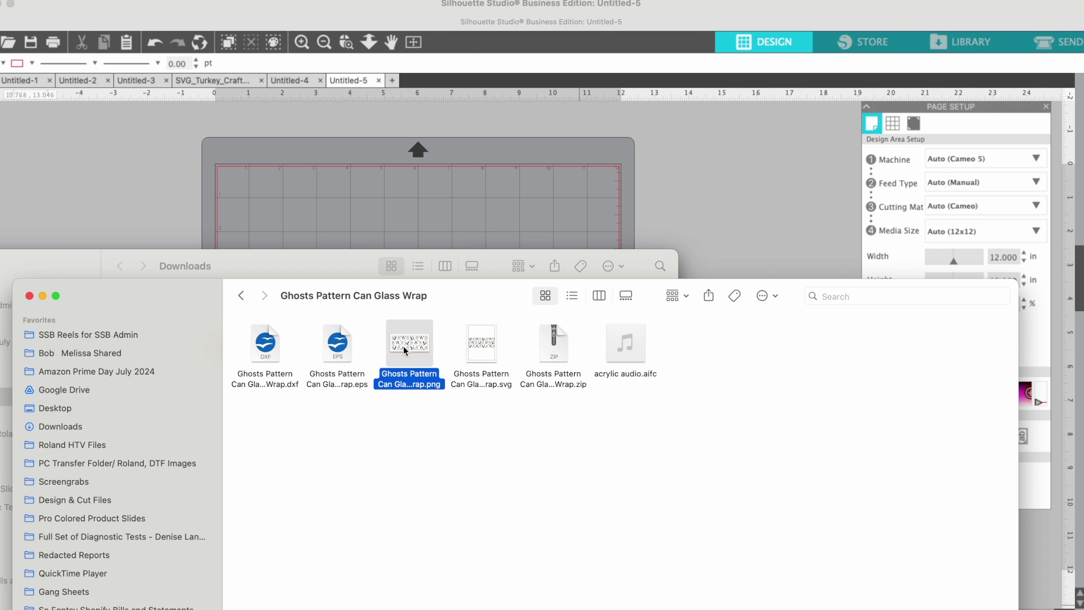
{"action": "left_click_drag", "start_coordinate": [403, 344], "coordinate": [428, 191]}
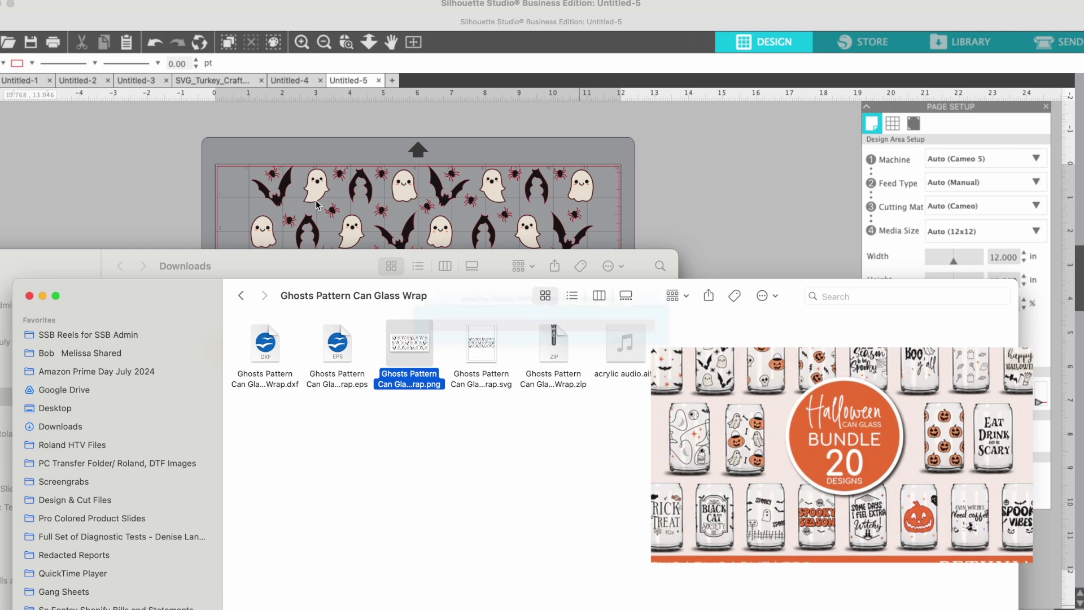
Step: Move the 10.144 × 4.014 in pattern down-left inside the cut border and preview it in Send
{"action": "left_click", "coordinate": [181, 200]}
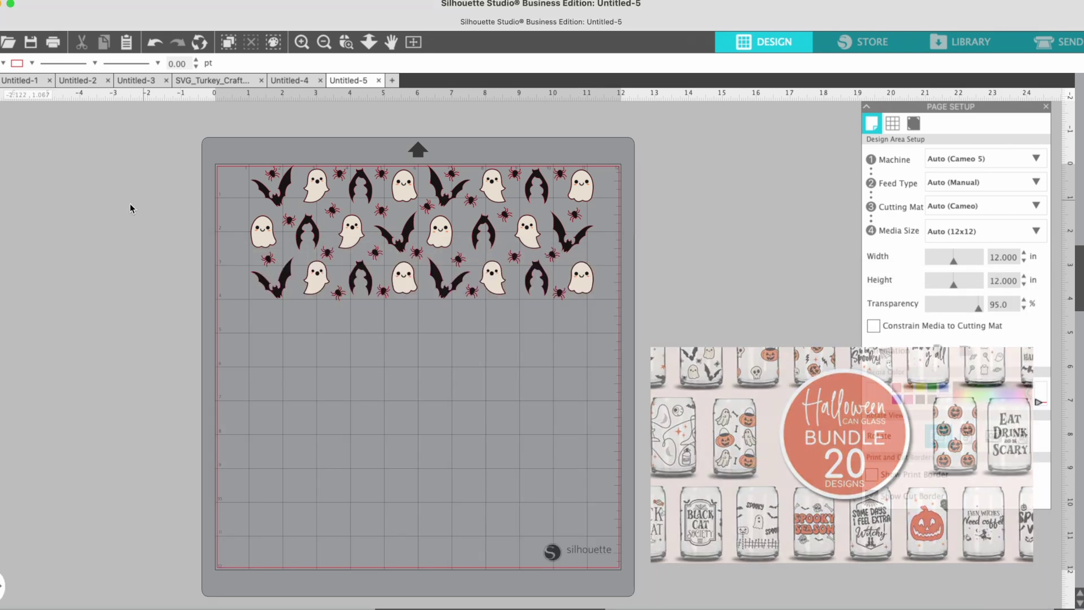
{"action": "left_click", "coordinate": [302, 234]}
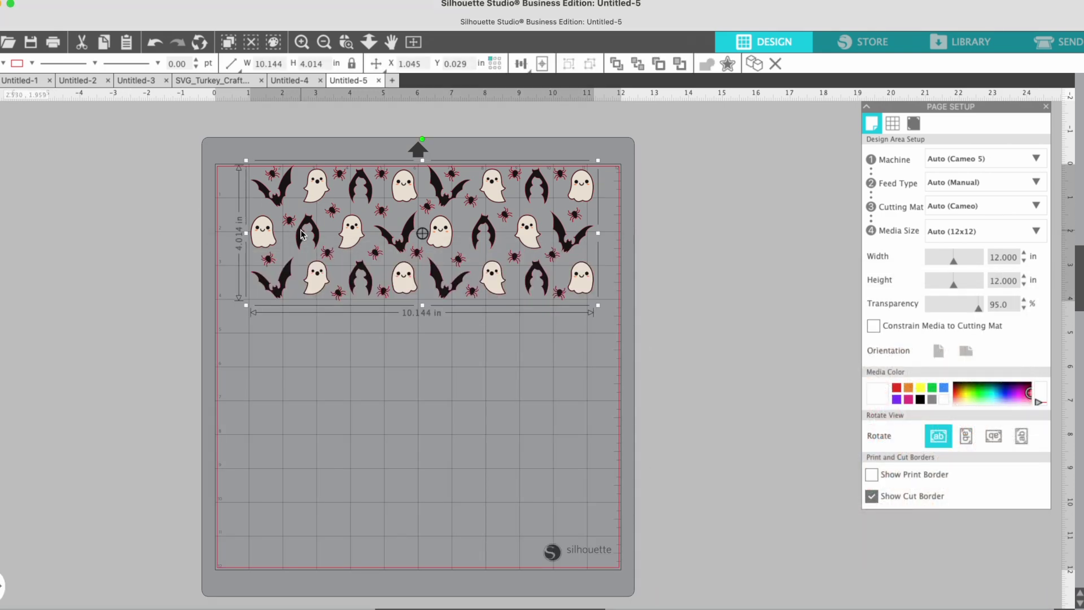
{"action": "left_click_drag", "start_coordinate": [302, 234], "coordinate": [292, 253]}
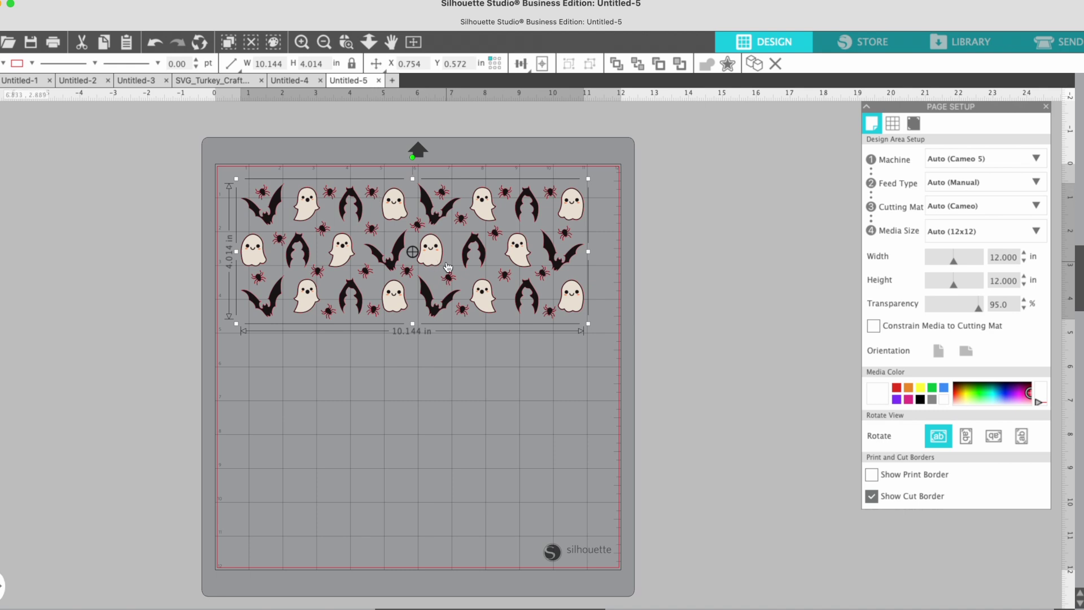
{"action": "left_click", "coordinate": [1075, 44]}
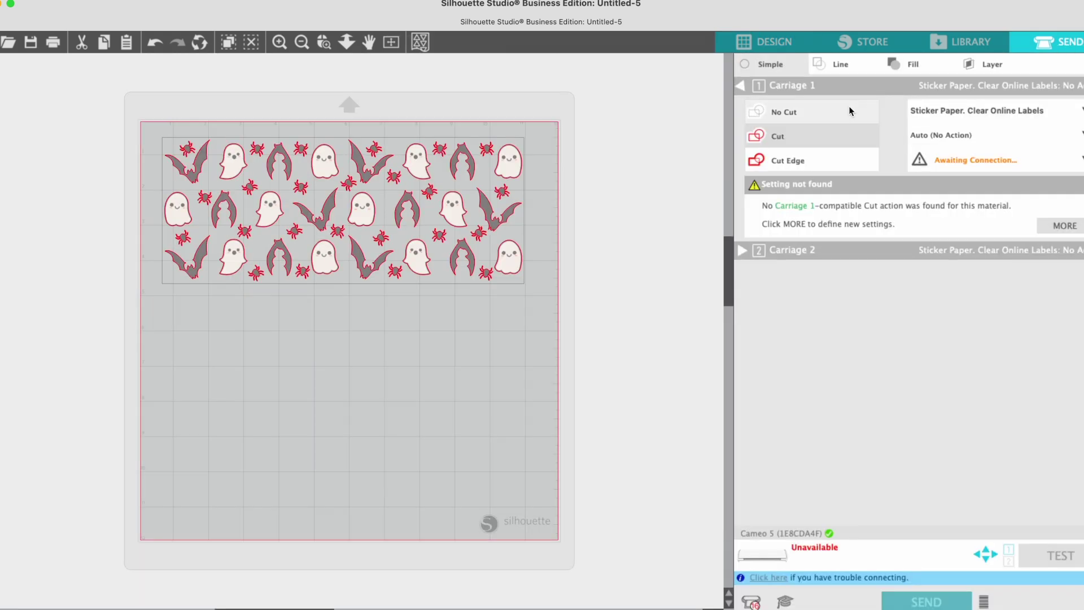
Step: Scale the pattern down to 4.883 × 1.932 in in the mat's top-left corner
{"action": "left_click", "coordinate": [773, 44]}
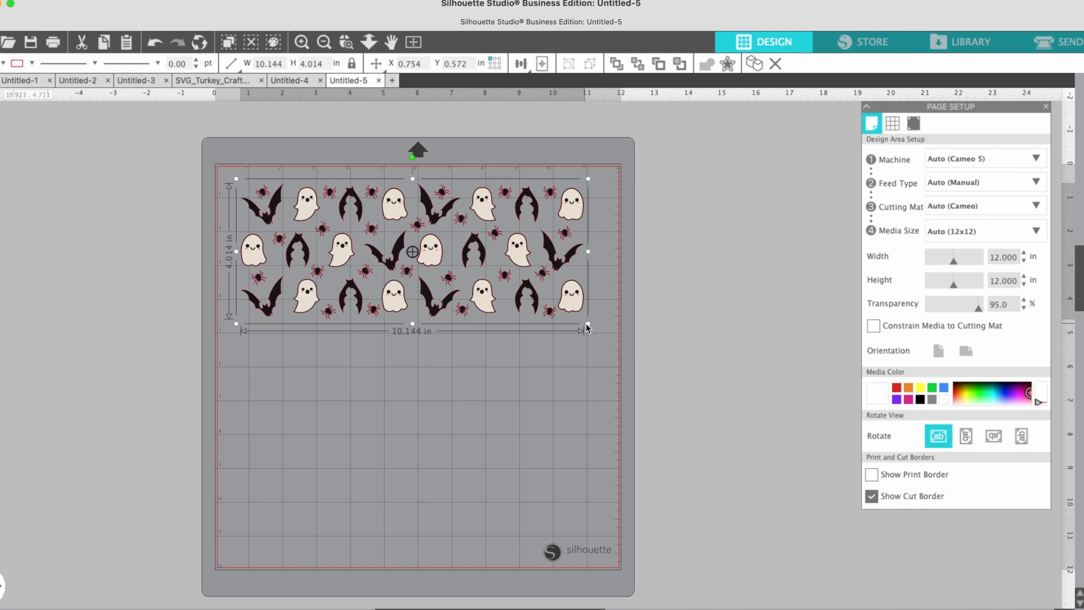
{"action": "left_click_drag", "start_coordinate": [588, 325], "coordinate": [412, 252]}
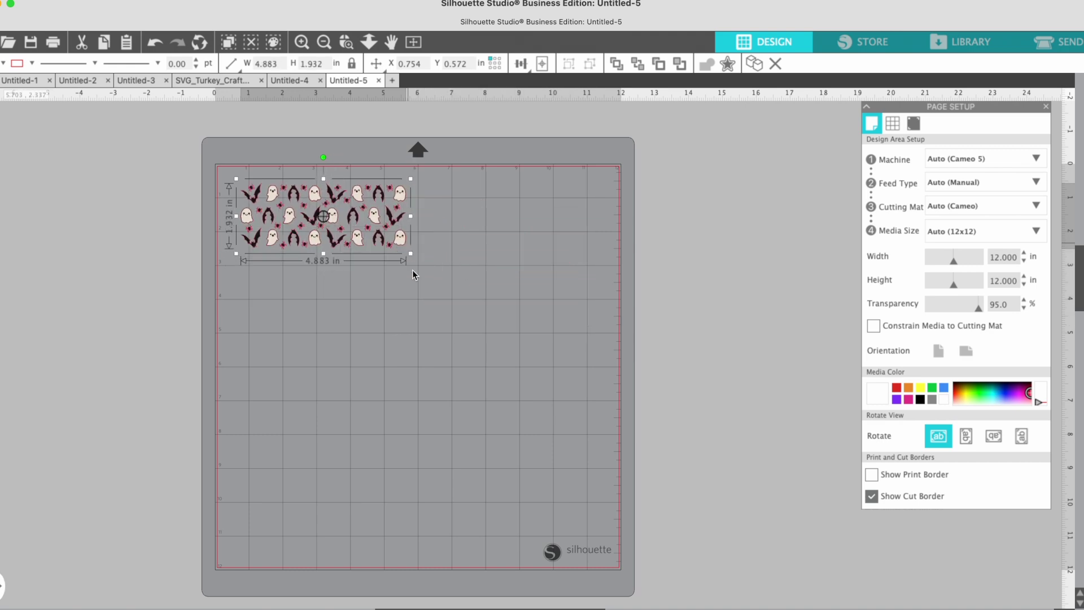
{"action": "left_click", "coordinate": [327, 225]}
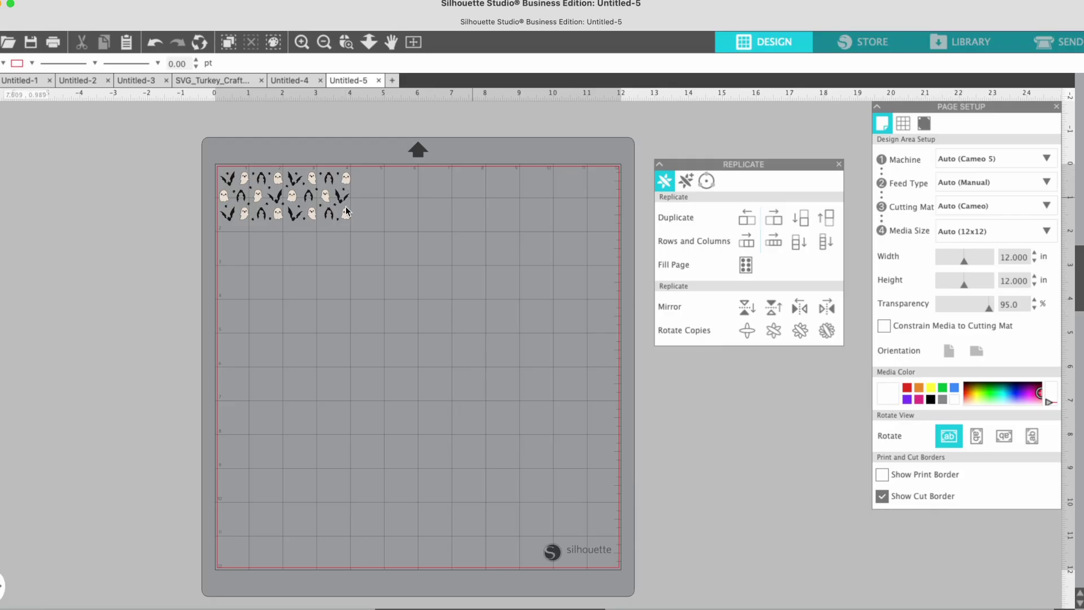
Step: Replicate the tile right to fill a row, drop the overflow copy, and add a staggered second row
{"action": "left_click", "coordinate": [264, 210]}
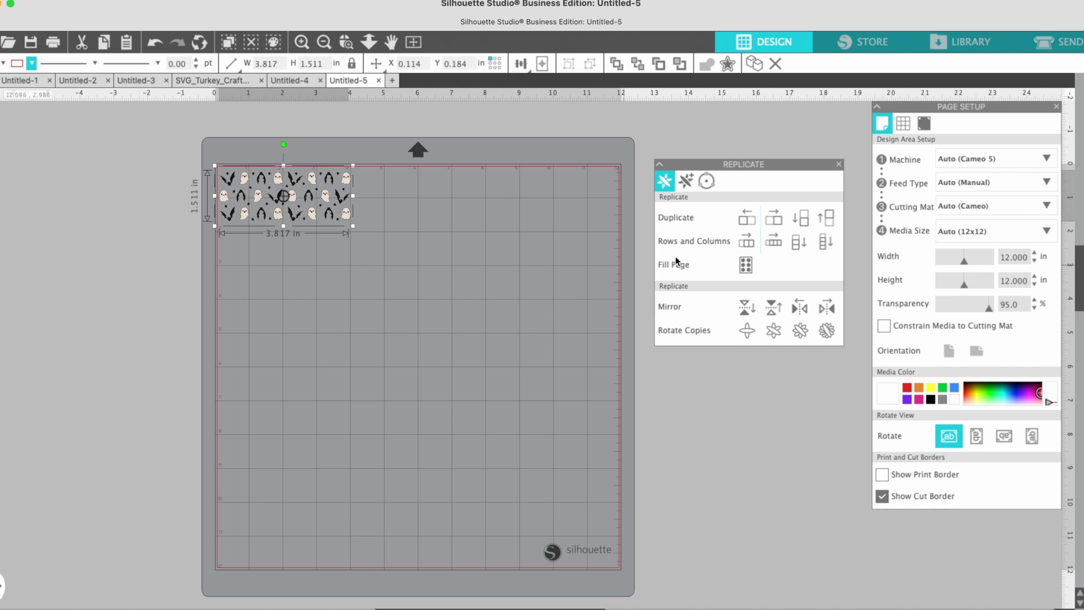
{"action": "left_click", "coordinate": [774, 242]}
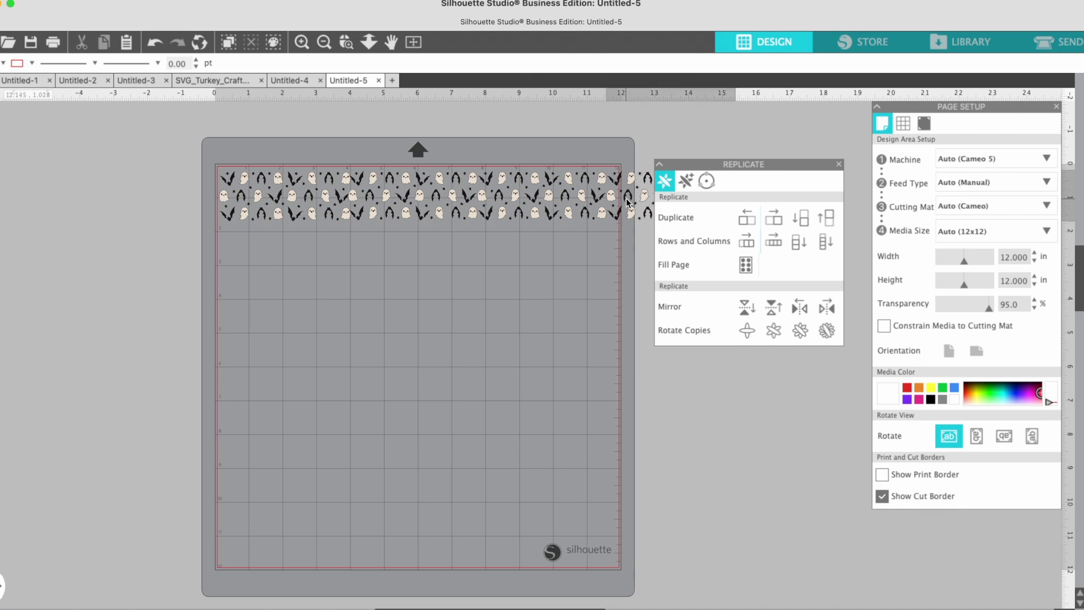
{"action": "key", "text": "Delete"}
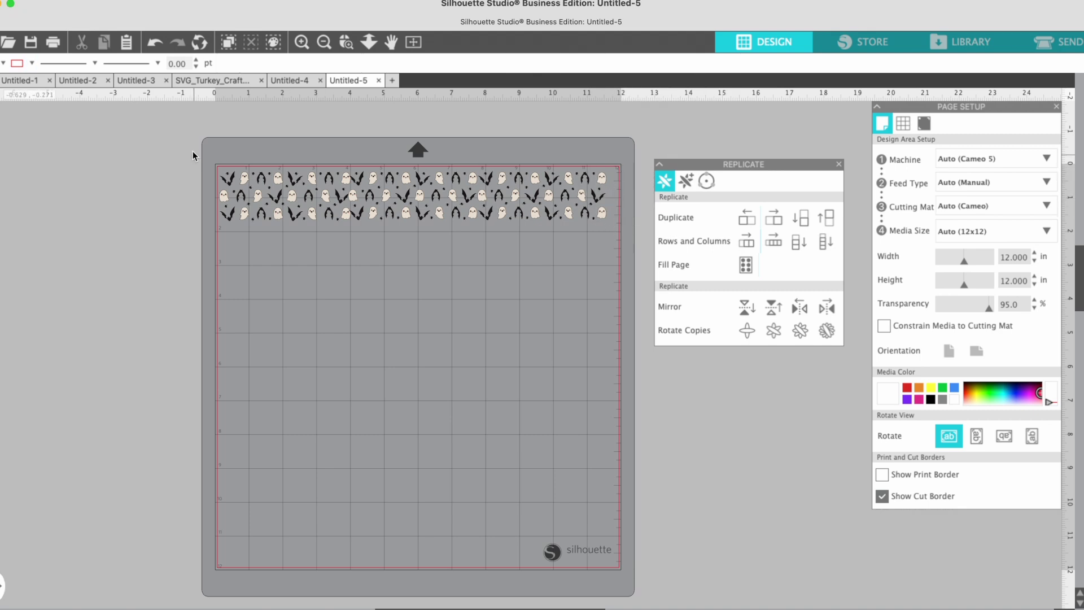
{"action": "left_click_drag", "start_coordinate": [194, 155], "coordinate": [548, 226]}
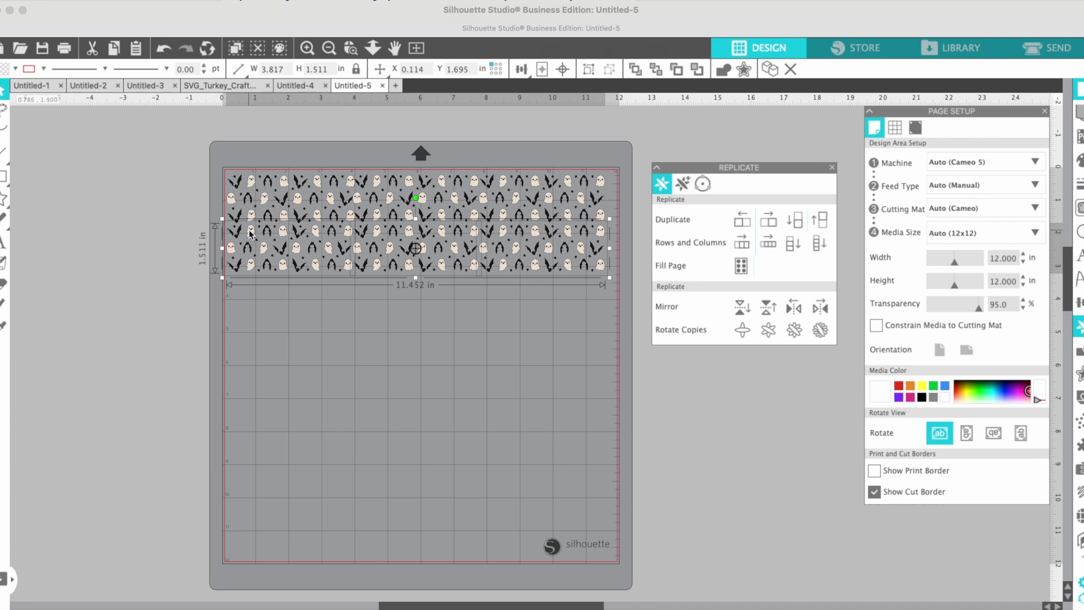
{"action": "left_click_drag", "start_coordinate": [250, 233], "coordinate": [267, 233]}
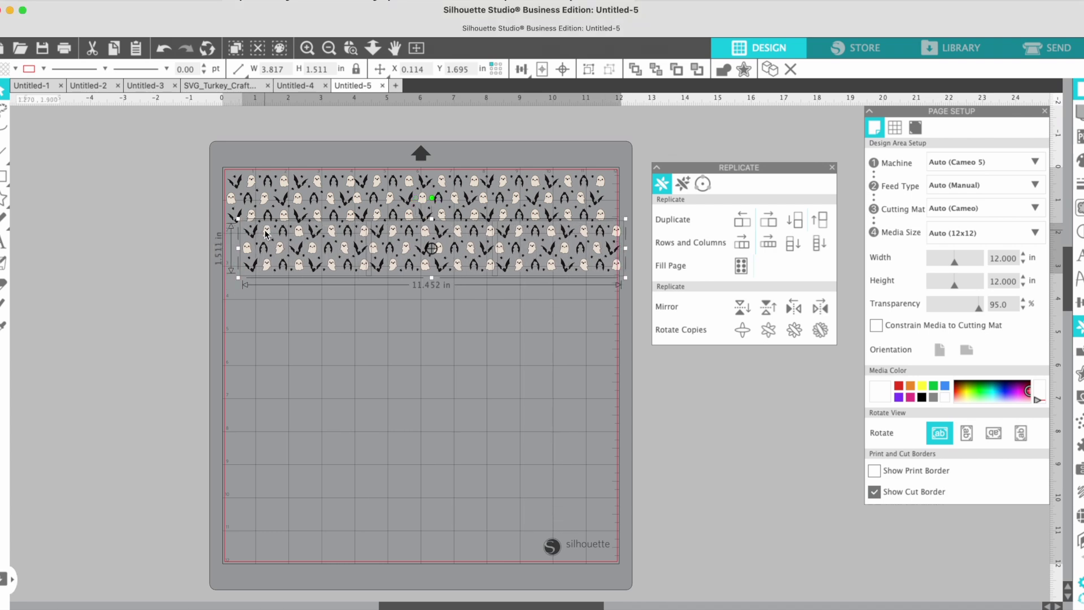
{"action": "left_click", "coordinate": [246, 314]}
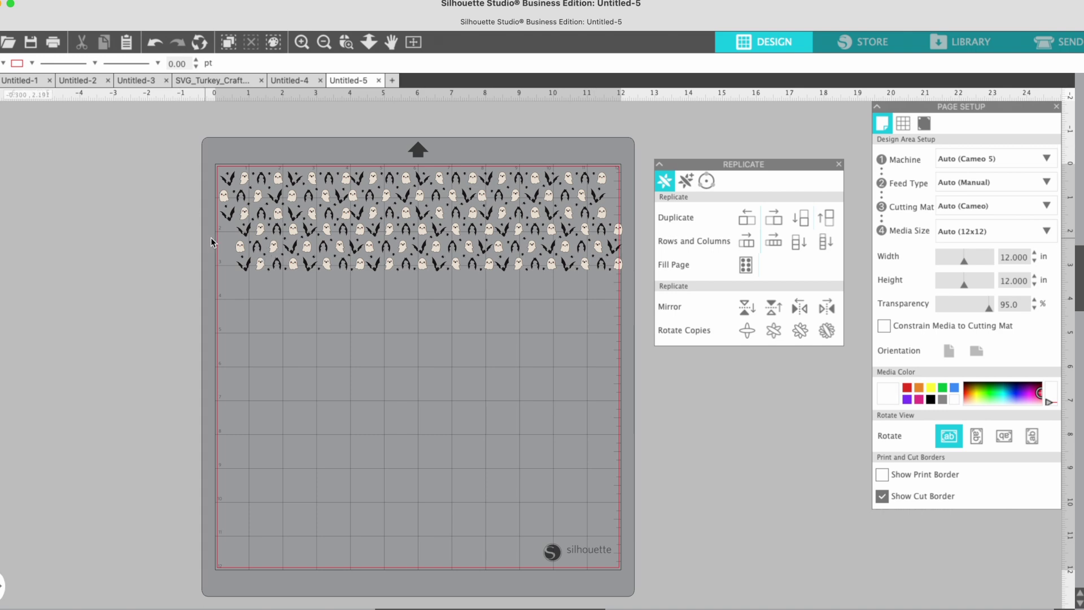
Step: Shift the lower row's leftmost tile past the mat's left edge
{"action": "left_click", "coordinate": [264, 251]}
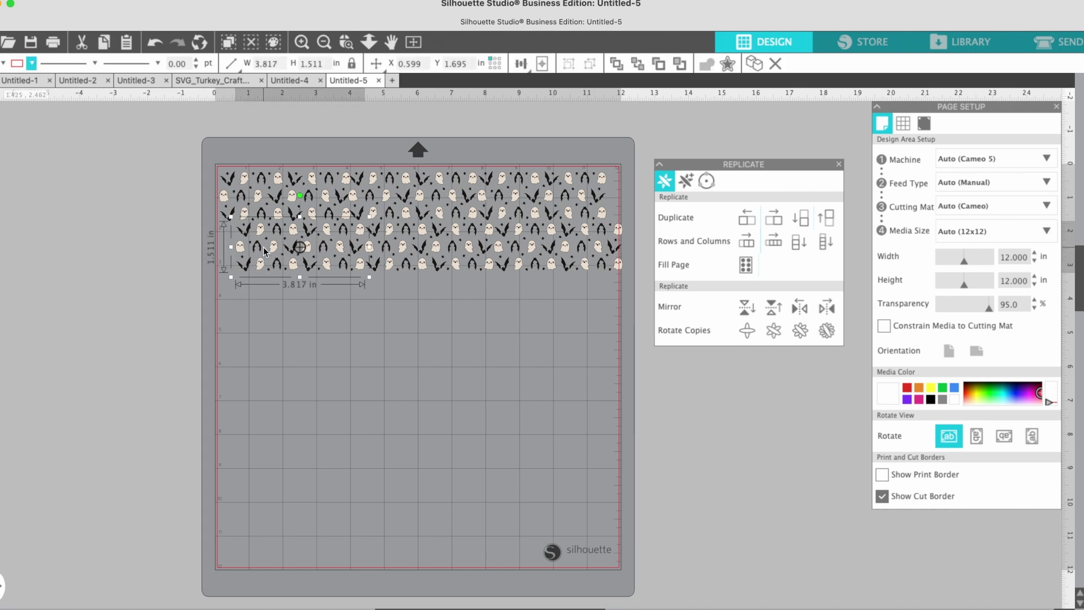
{"action": "left_click_drag", "start_coordinate": [265, 252], "coordinate": [159, 275]}
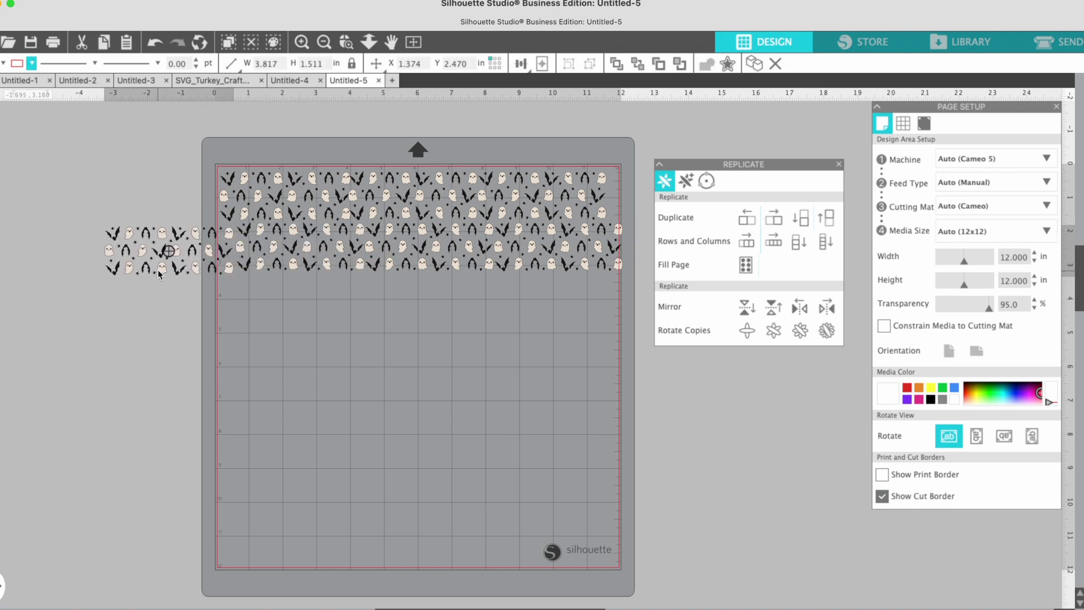
{"action": "left_click", "coordinate": [158, 271]}
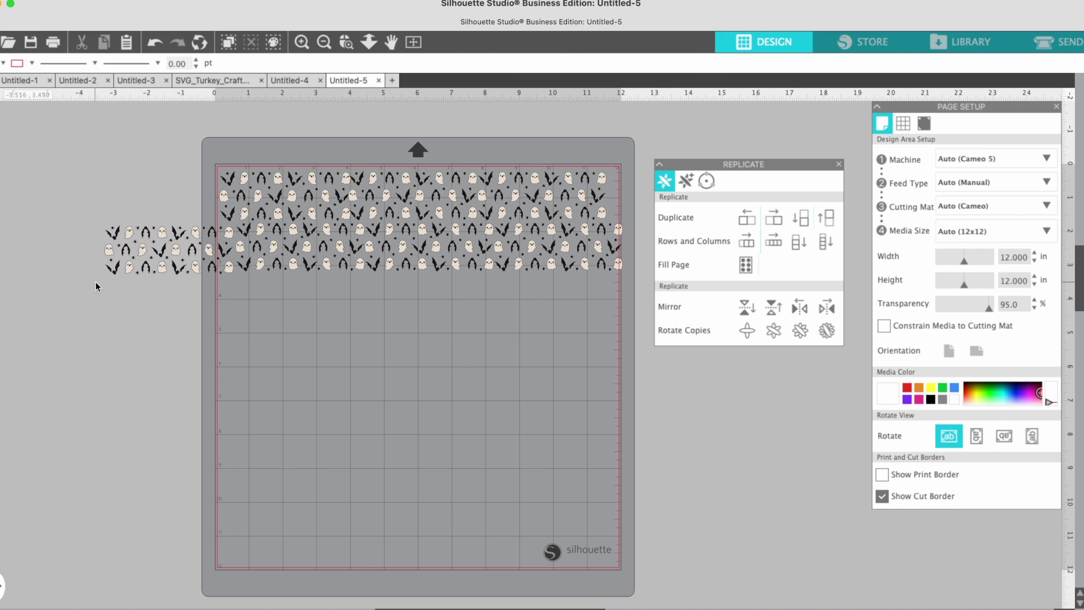
{"action": "left_click", "coordinate": [115, 266]}
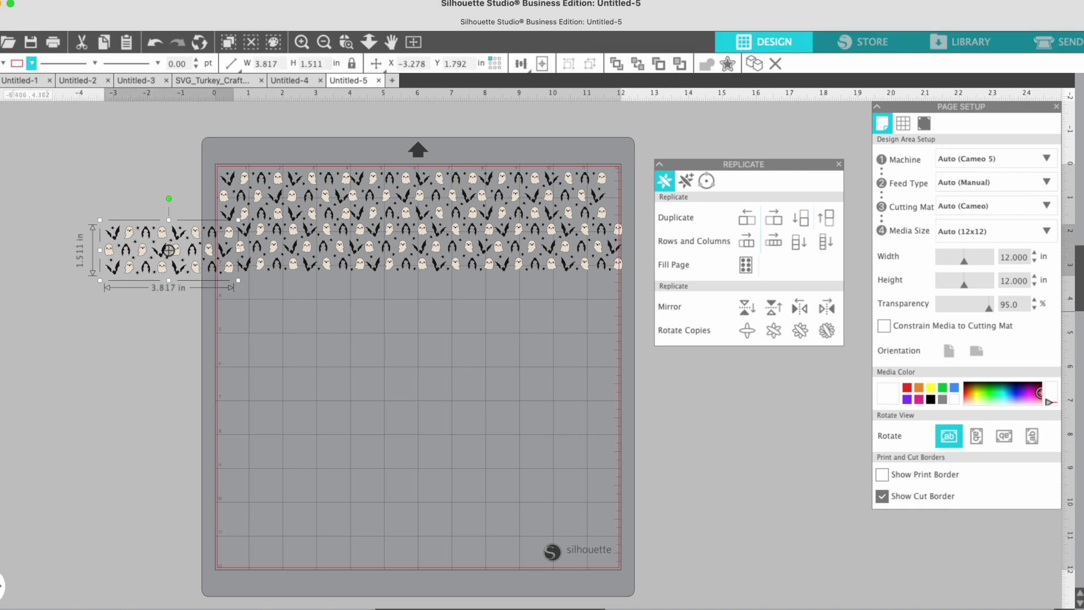
Step: Knife-cut the pattern vertically at the mat's left edge, Auto Apply off, and delete the outside strip
{"action": "key", "text": "k"}
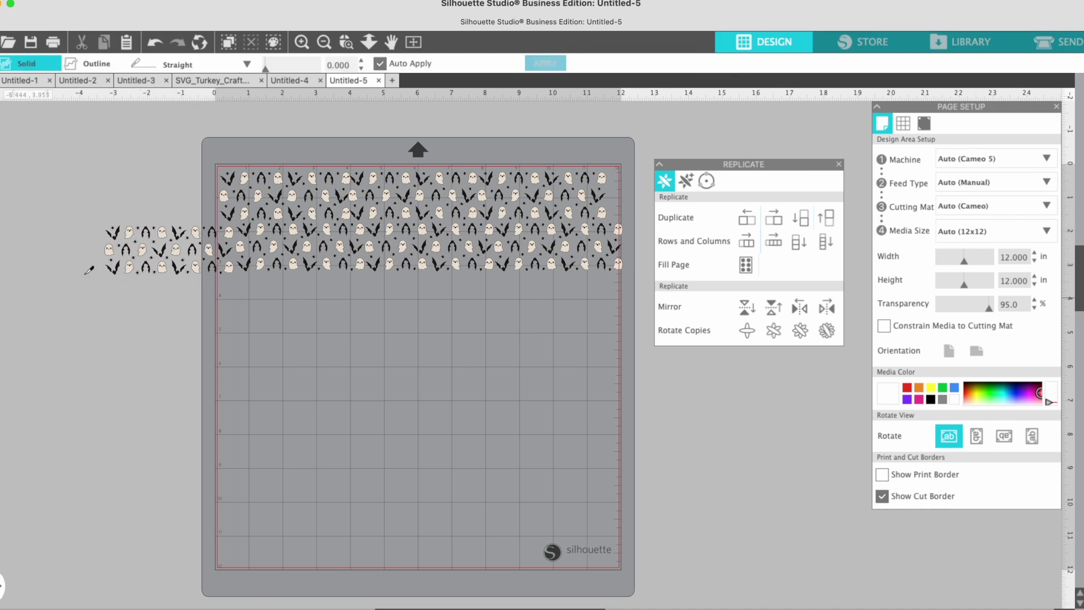
{"action": "left_click", "coordinate": [379, 63]}
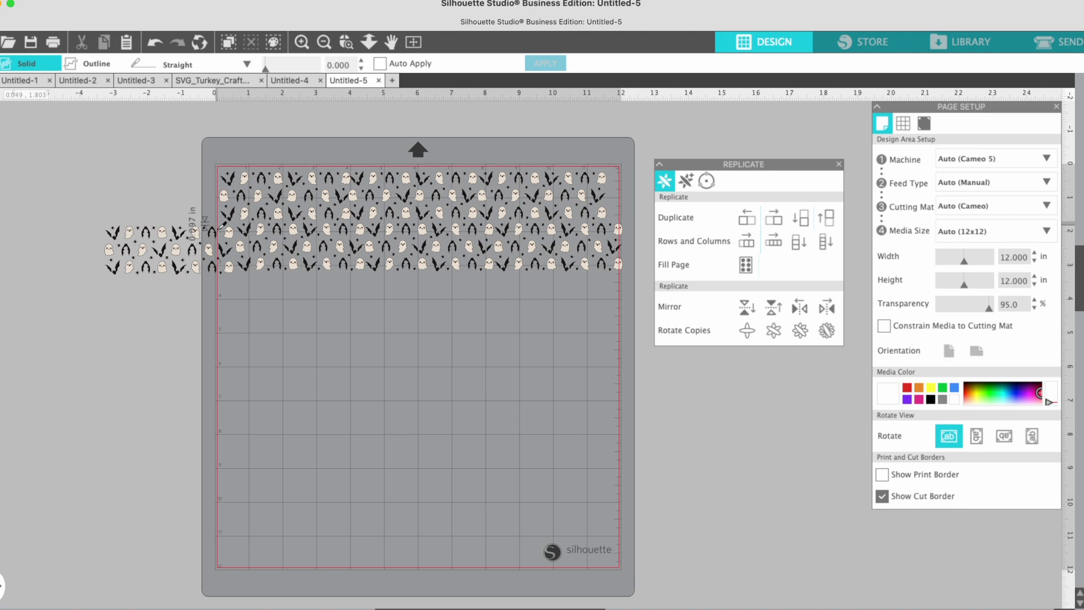
{"action": "left_click_drag", "start_coordinate": [212, 218], "coordinate": [212, 292]}
{"action": "key", "text": "v"}
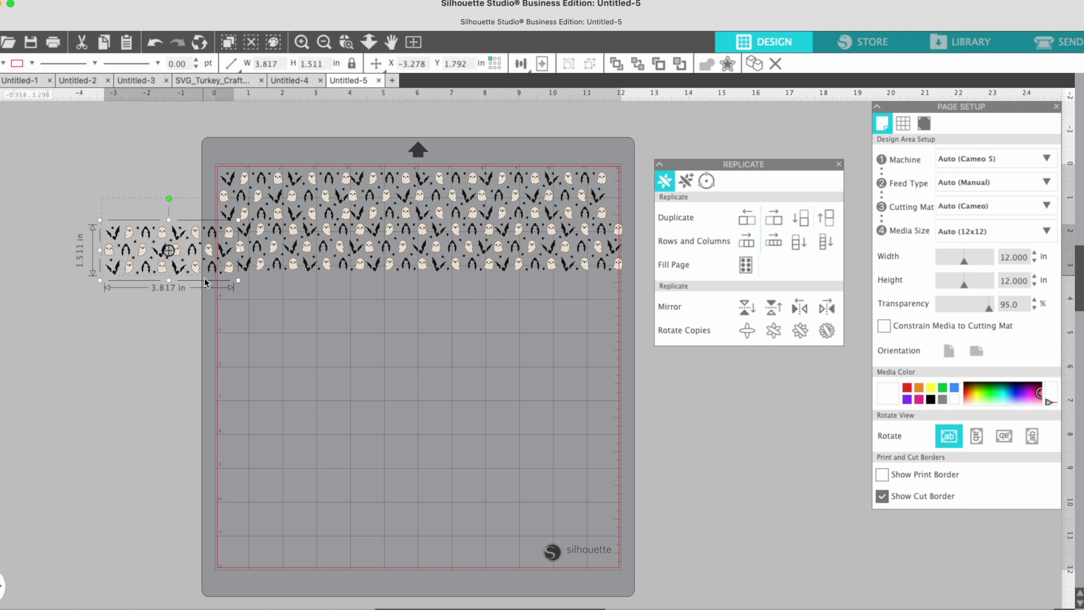
{"action": "left_click", "coordinate": [177, 315]}
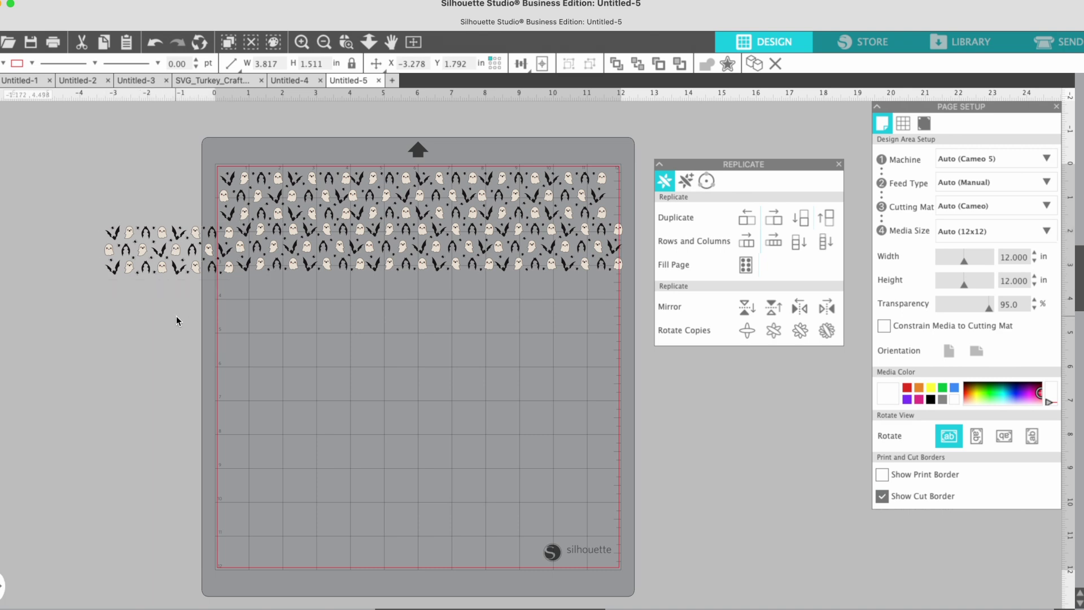
{"action": "left_click", "coordinate": [216, 229]}
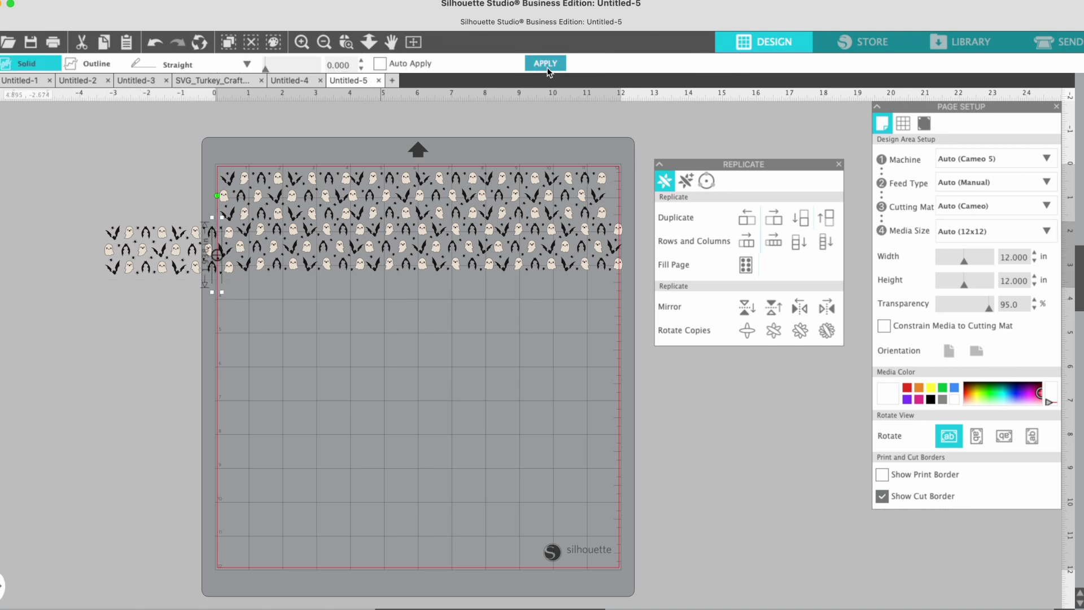
{"action": "left_click", "coordinate": [92, 237]}
{"action": "left_click_drag", "start_coordinate": [89, 231], "coordinate": [206, 295]}
{"action": "key", "text": "Delete"}
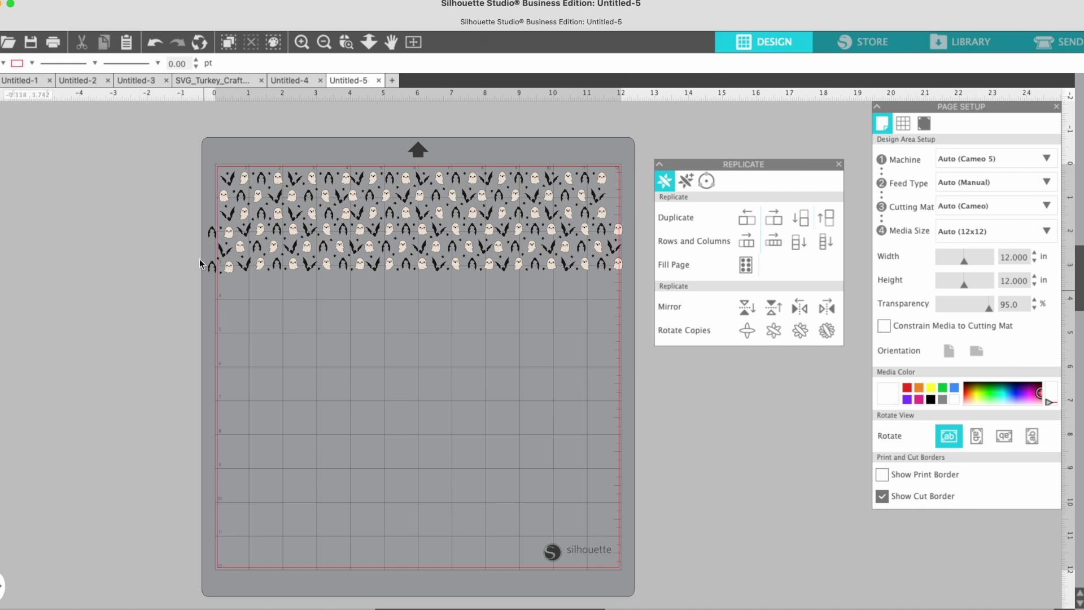
Step: Select the leftover sliver and pattern group at the mat's left edge to inspect them
{"action": "left_click_drag", "start_coordinate": [198, 223], "coordinate": [212, 277]}
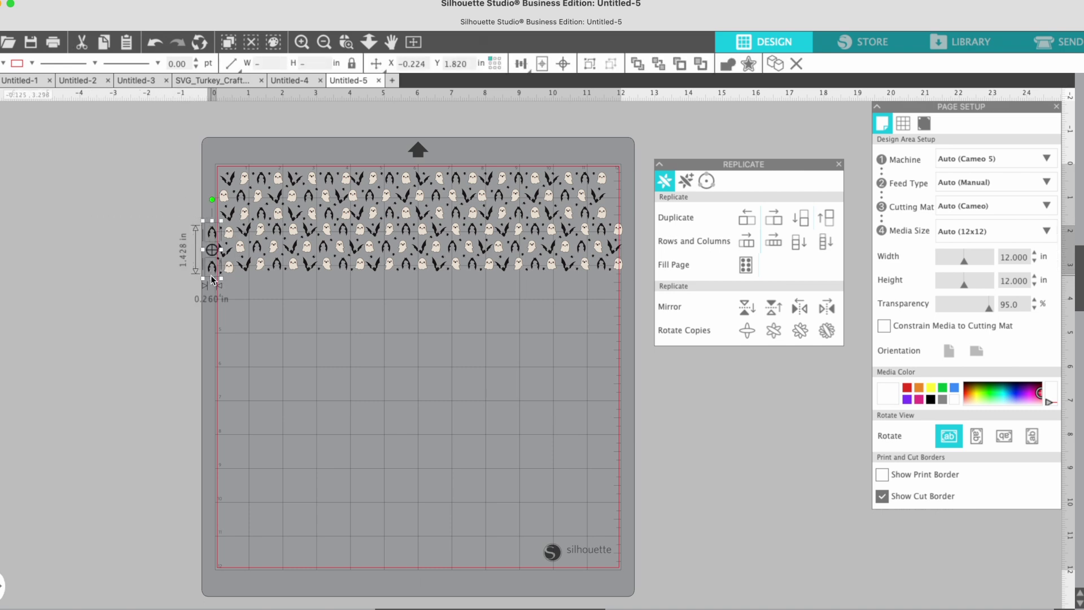
{"action": "scroll", "coordinate": [212, 275], "scroll_direction": "right", "scroll_amount": 4}
{"action": "left_click", "coordinate": [211, 276]}
{"action": "right_click", "coordinate": [211, 276]}
{"action": "left_click", "coordinate": [174, 257]}
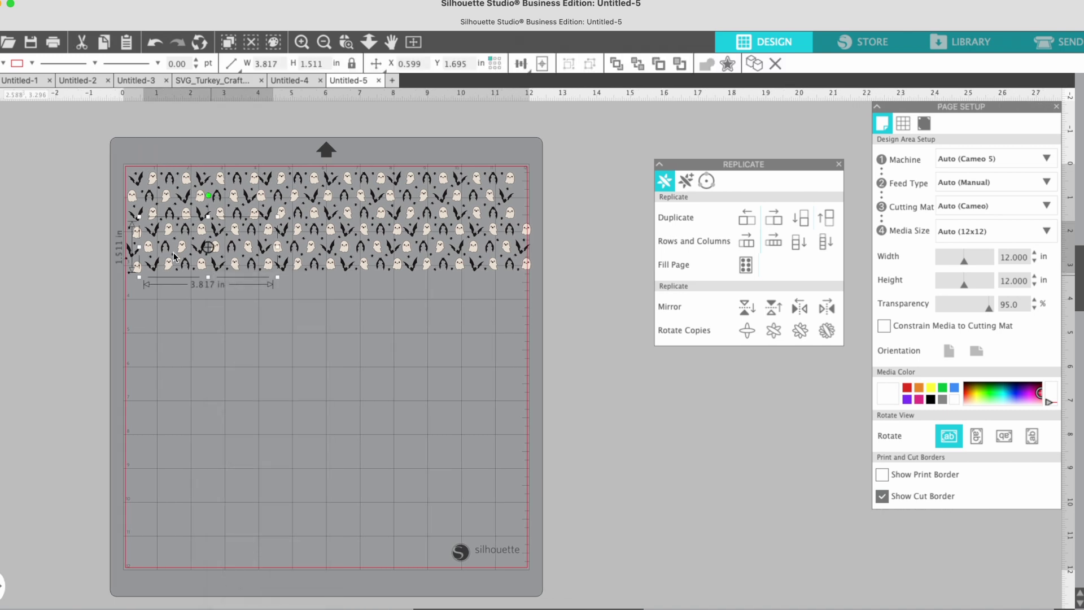
Step: Zoom out to the full mat and marquee-select the entire ghost-and-bat pattern
{"action": "left_click", "coordinate": [302, 41]}
{"action": "left_click", "coordinate": [326, 42]}
{"action": "left_click", "coordinate": [325, 42]}
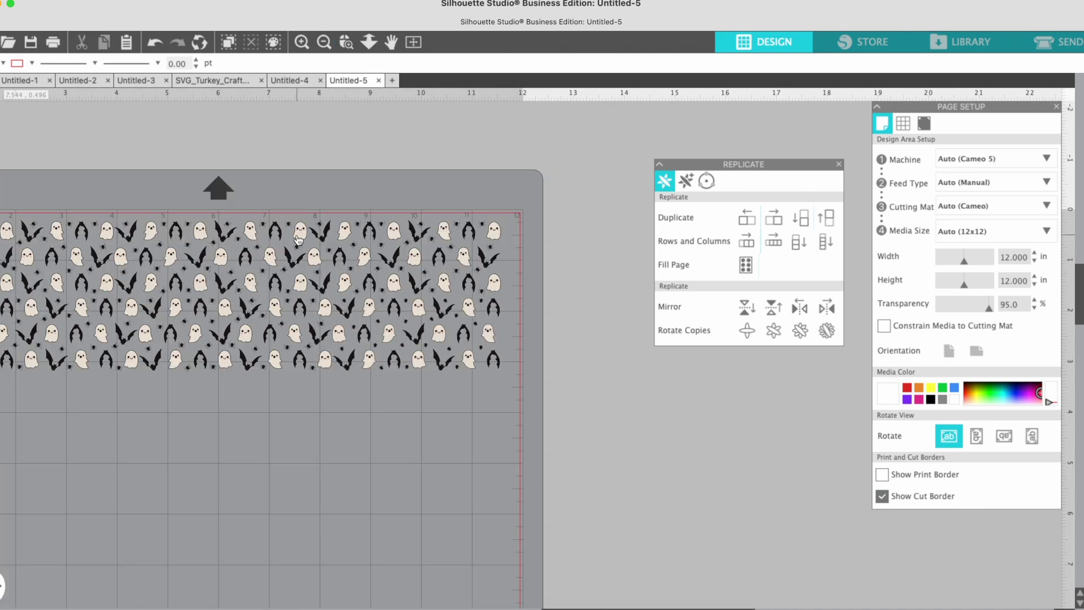
{"action": "scroll", "coordinate": [298, 240], "scroll_direction": "left", "scroll_amount": 5}
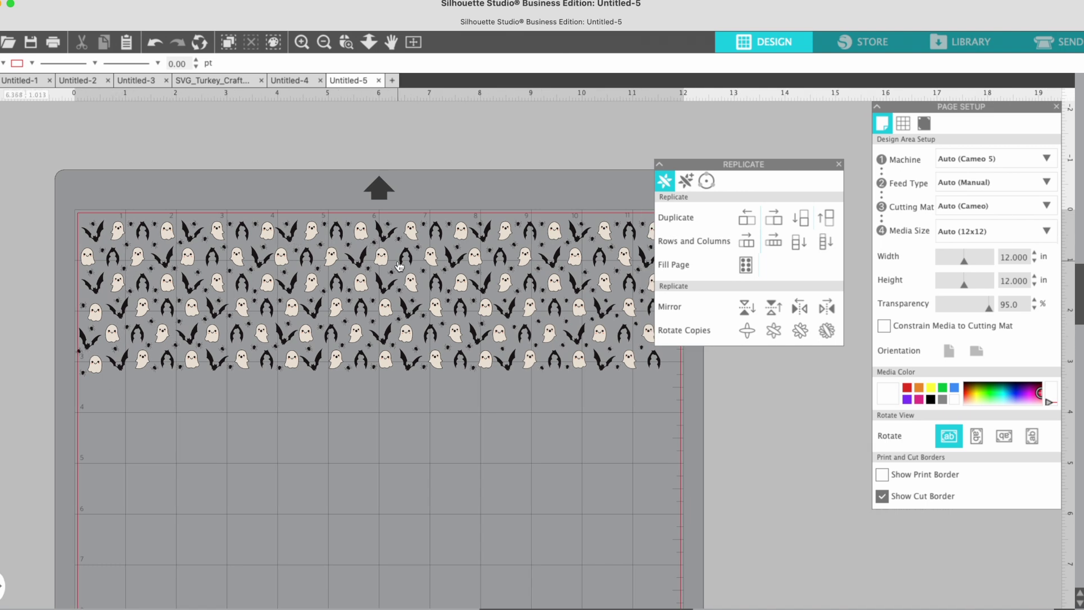
{"action": "scroll", "coordinate": [305, 426], "scroll_direction": "down", "scroll_amount": 1}
{"action": "scroll", "coordinate": [305, 425], "scroll_direction": "right", "scroll_amount": 1}
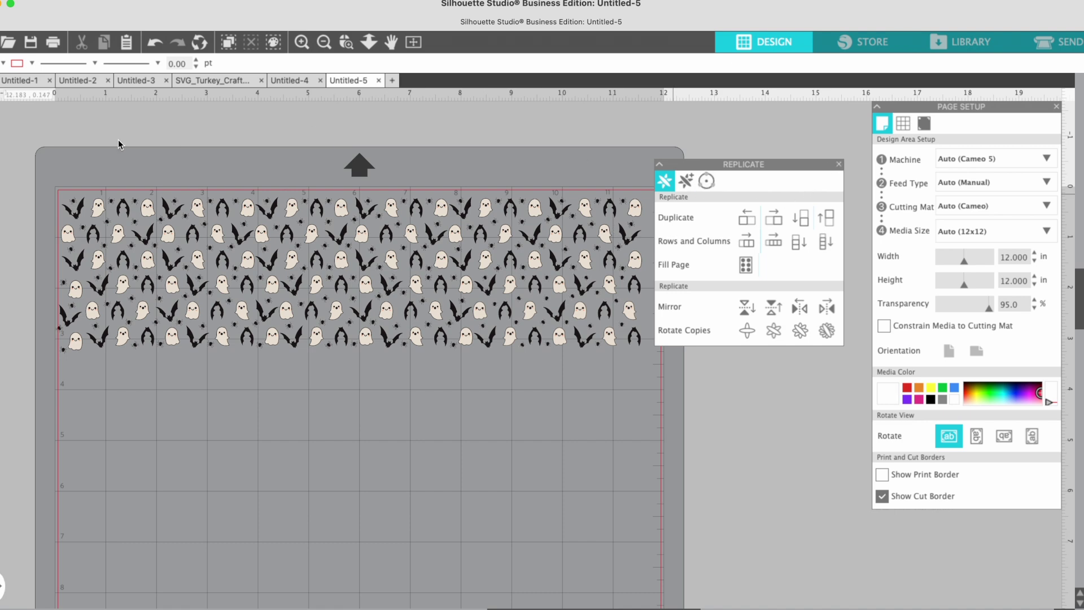
{"action": "left_click_drag", "start_coordinate": [47, 148], "coordinate": [712, 429]}
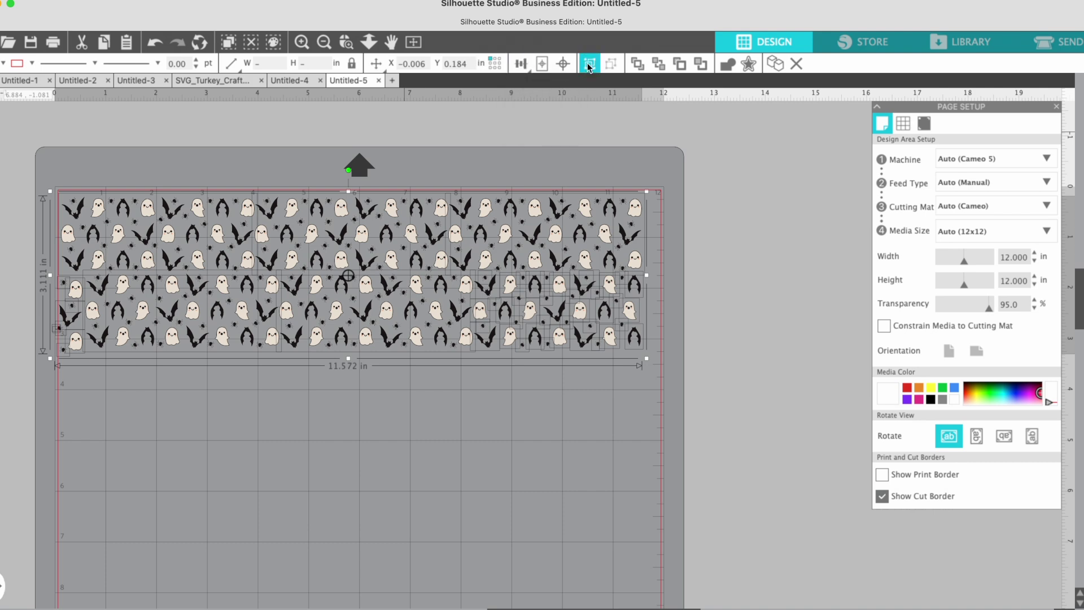
Step: Save to the Desktop as PNG named 'ghost pattern for earrings'
{"action": "left_click", "coordinate": [31, 43]}
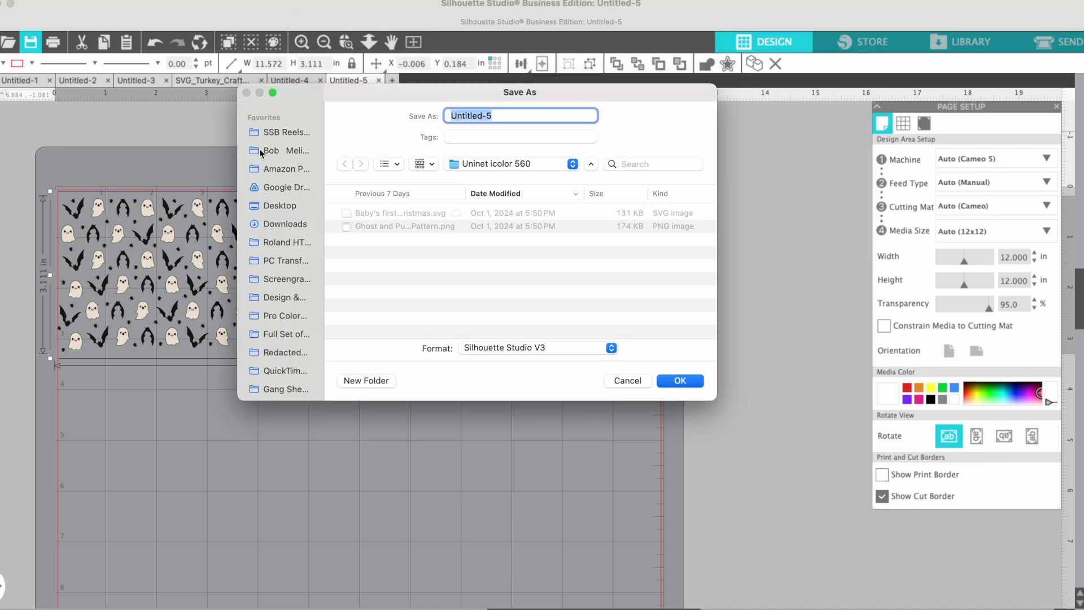
{"action": "left_click", "coordinate": [285, 206]}
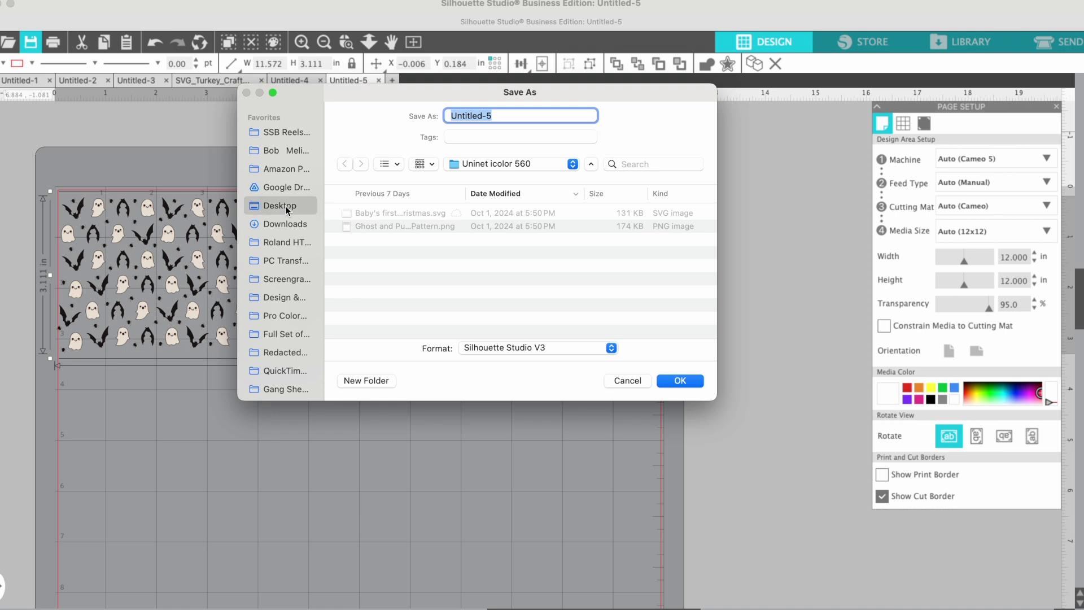
{"action": "left_click", "coordinate": [499, 350]}
{"action": "left_click", "coordinate": [495, 390]}
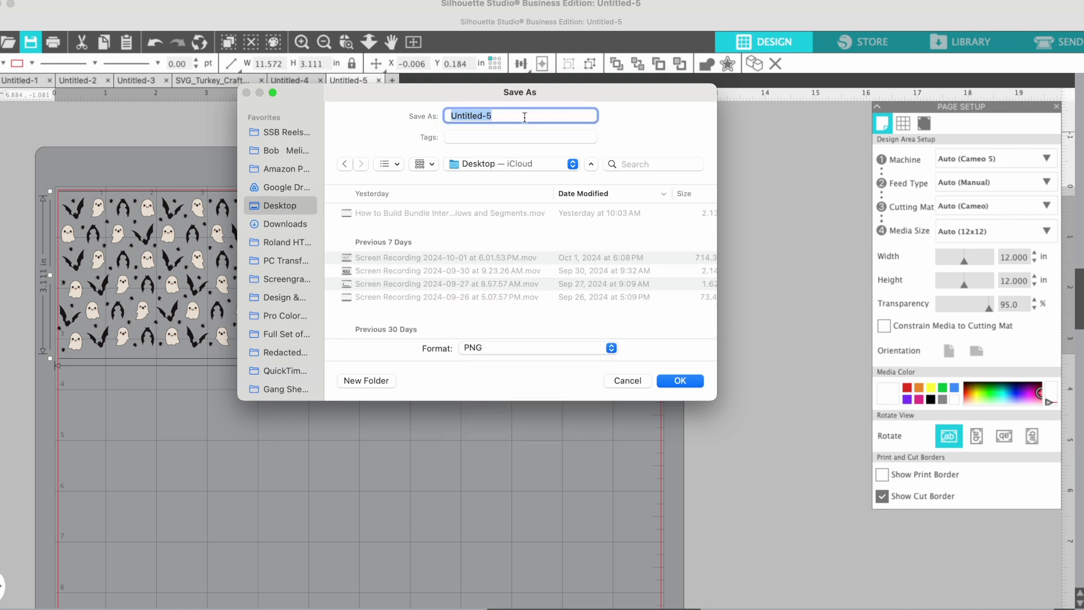
{"action": "type", "text": "hhost pa"}
{"action": "type", "text": "ttern for earrings"}
{"action": "left_click", "coordinate": [693, 381]}
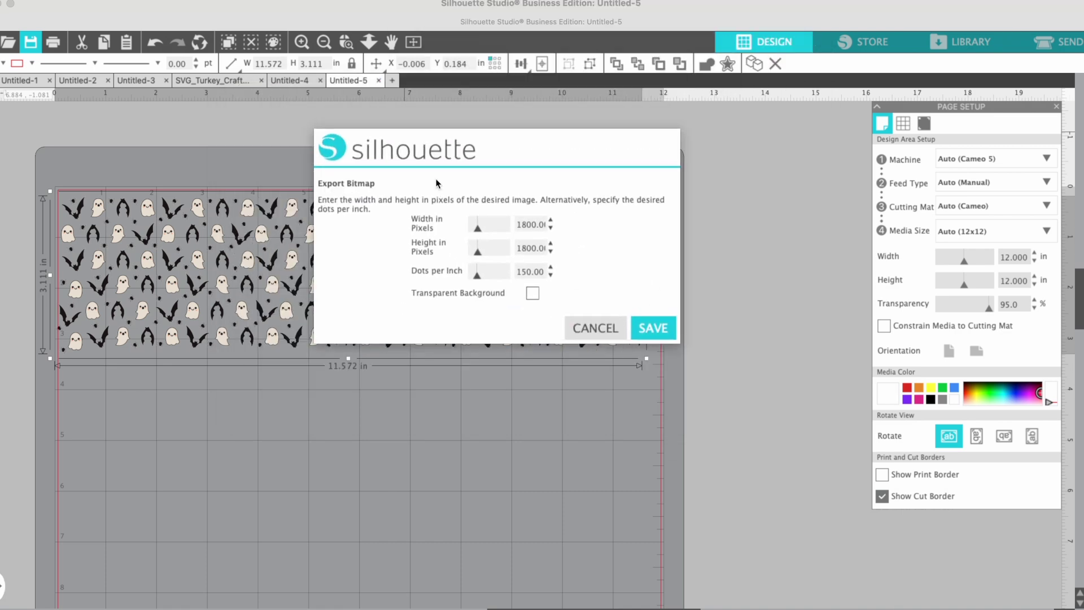
Step: Export the bitmap with Transparent Background enabled
{"action": "left_click", "coordinate": [531, 294]}
{"action": "left_click", "coordinate": [653, 333]}
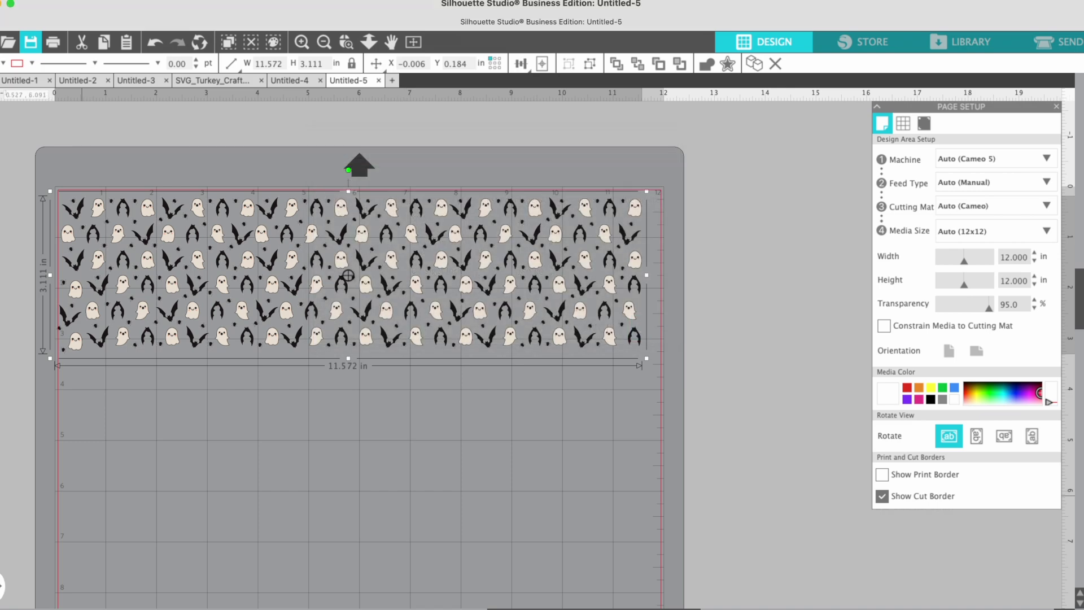
{"action": "key", "text": "super+Tab"}
Step: Show the Desktop in Finder and open ghost pattern for earrings.png in Preview
{"action": "left_click_drag", "start_coordinate": [182, 288], "coordinate": [343, 191]}
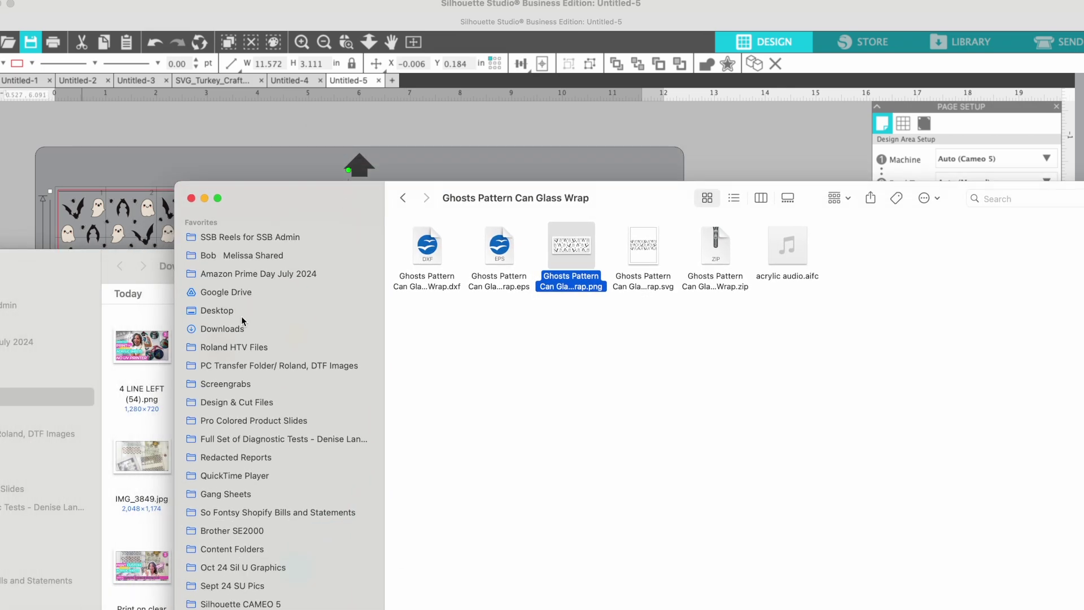
{"action": "left_click", "coordinate": [243, 311]}
{"action": "double_click", "coordinate": [436, 269]}
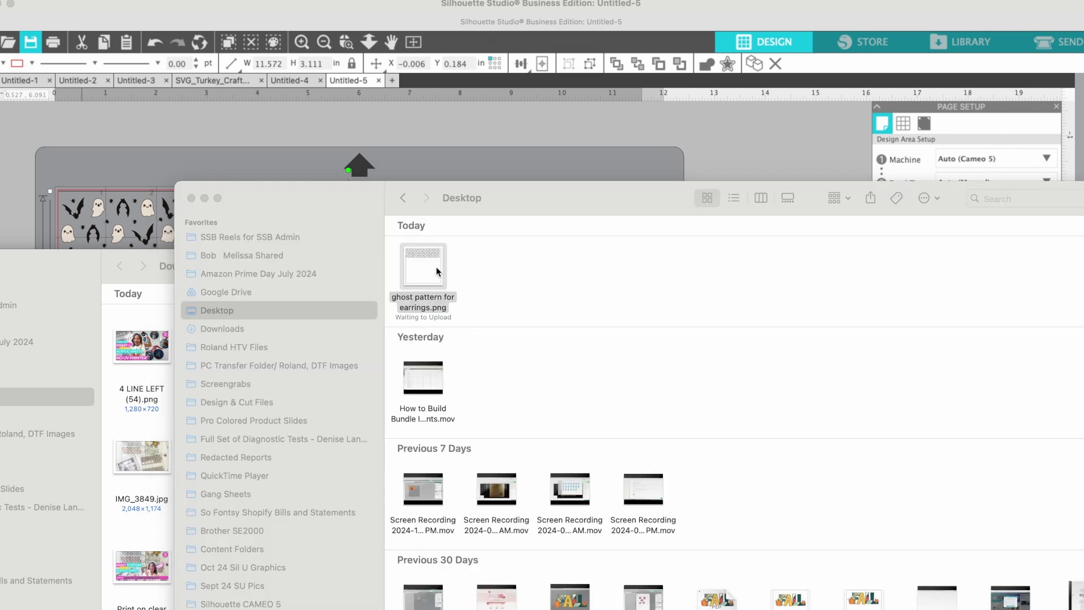